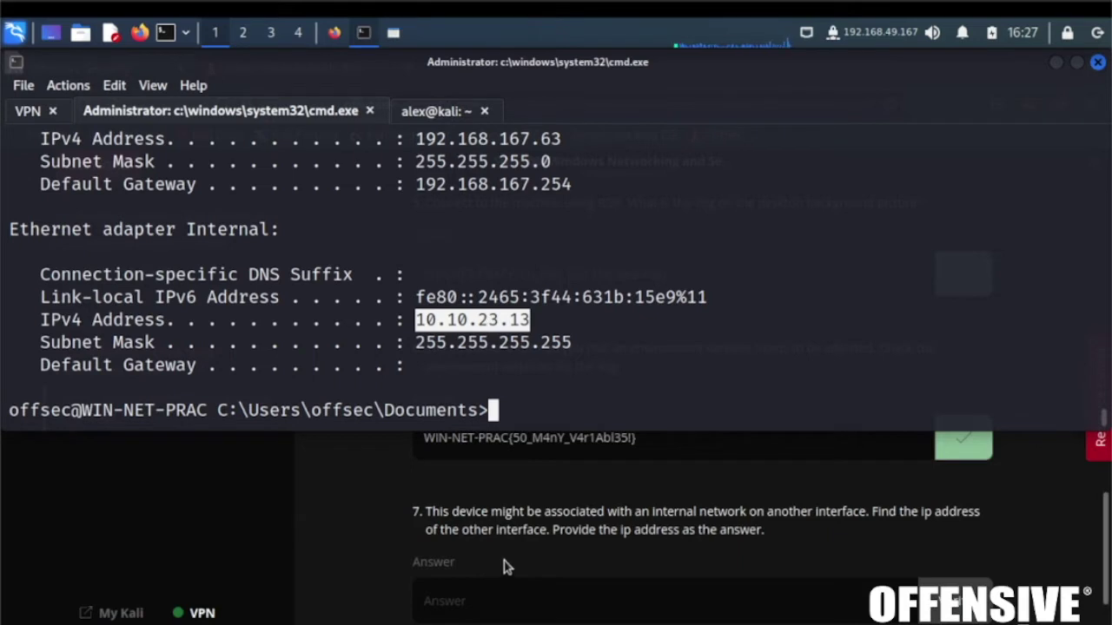
- Submit the internal interface's IP address 10.10.23.13 as the answer to question 7 on the course page
{"action": "left_click", "coordinate": [500, 601]}
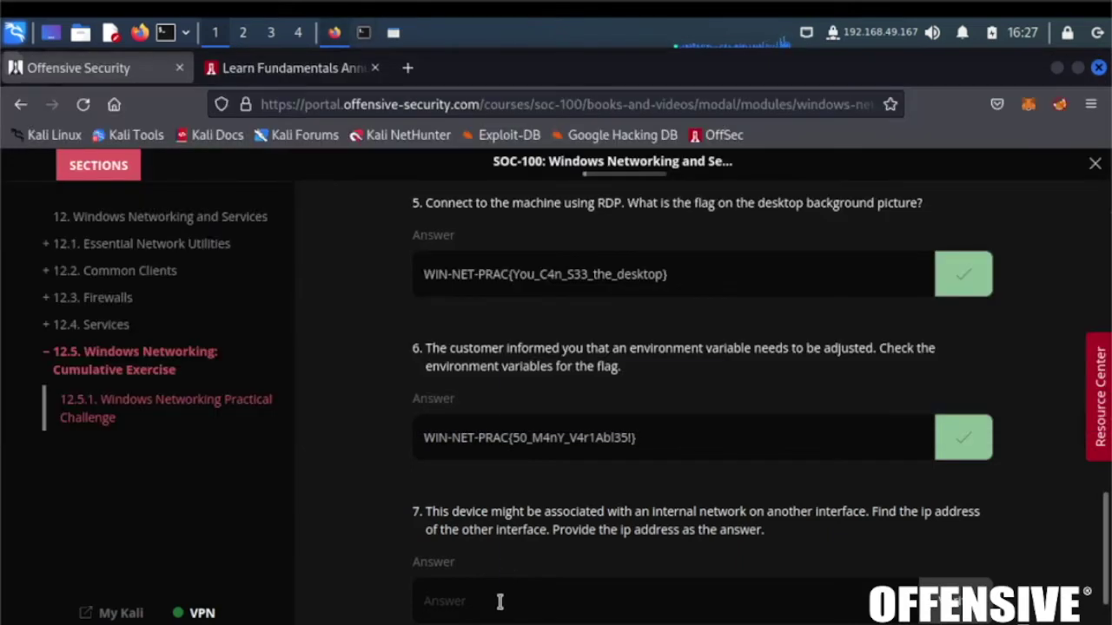
{"action": "right_click", "coordinate": [499, 601]}
{"action": "left_click", "coordinate": [553, 468]}
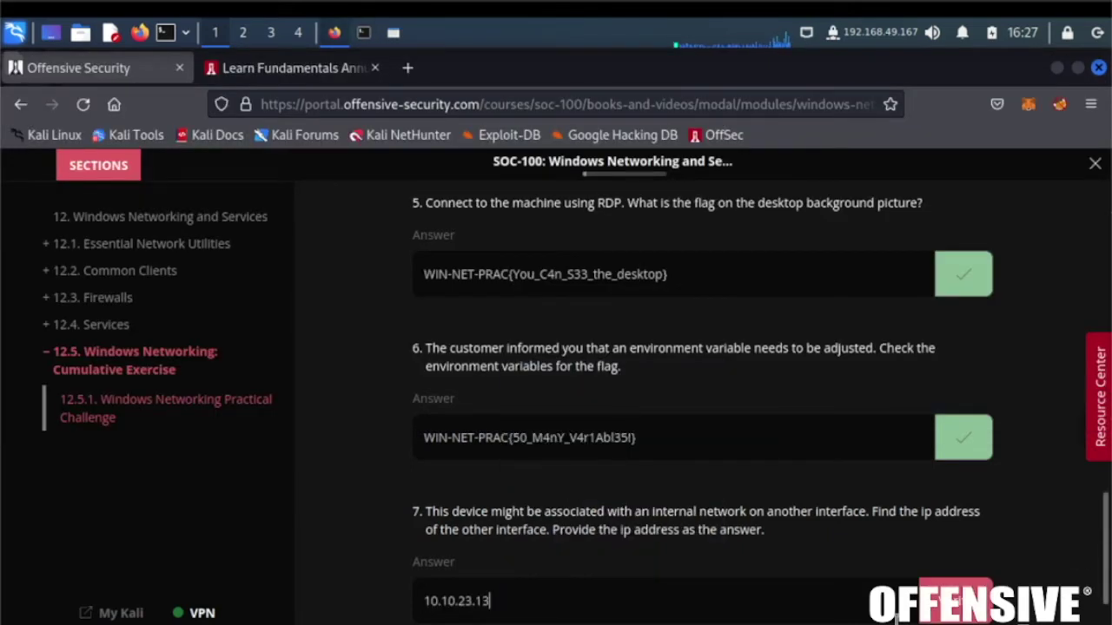
{"action": "left_click", "coordinate": [973, 611]}
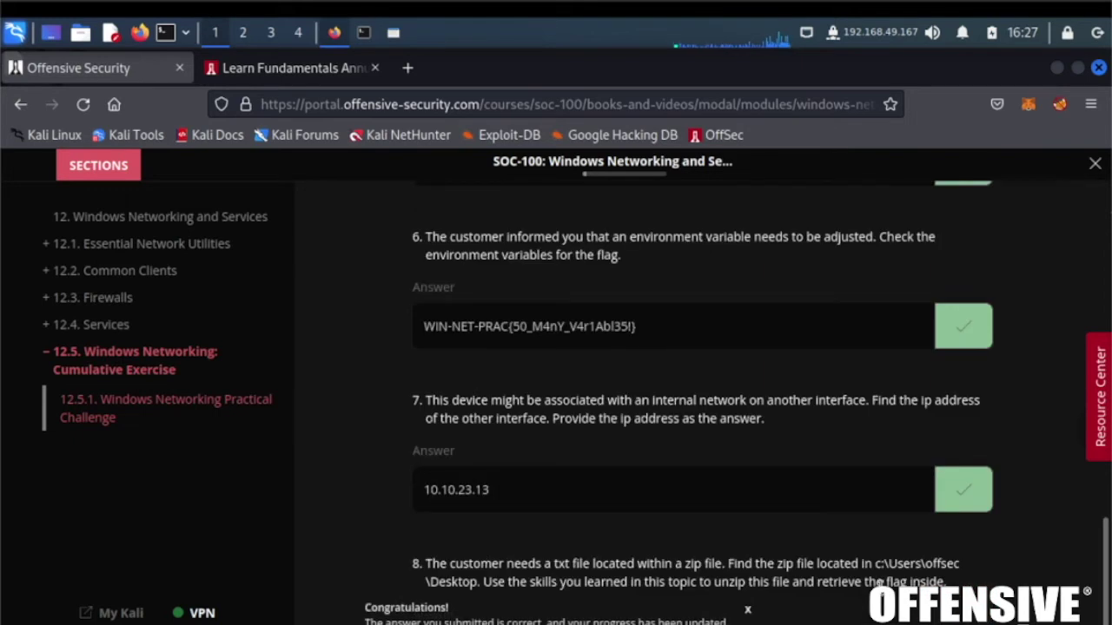
- Switch to the rdesktop session and try to open the zip-flag archive on the remote desktop
{"action": "scroll", "coordinate": [879, 583], "scroll_direction": "down", "scroll_amount": 3}
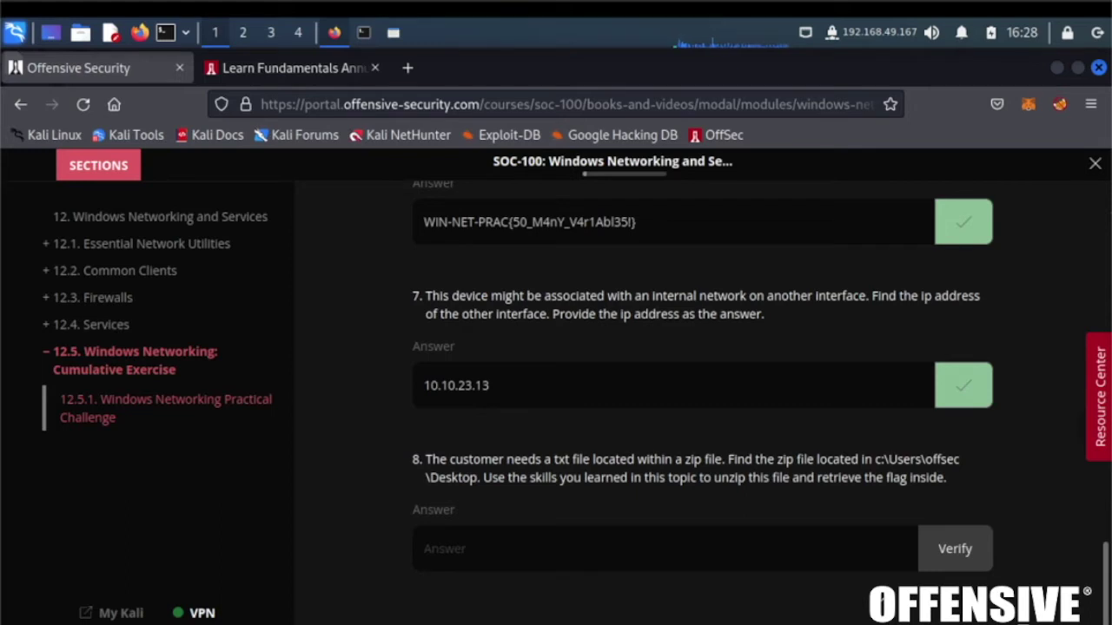
{"action": "left_click", "coordinate": [393, 33]}
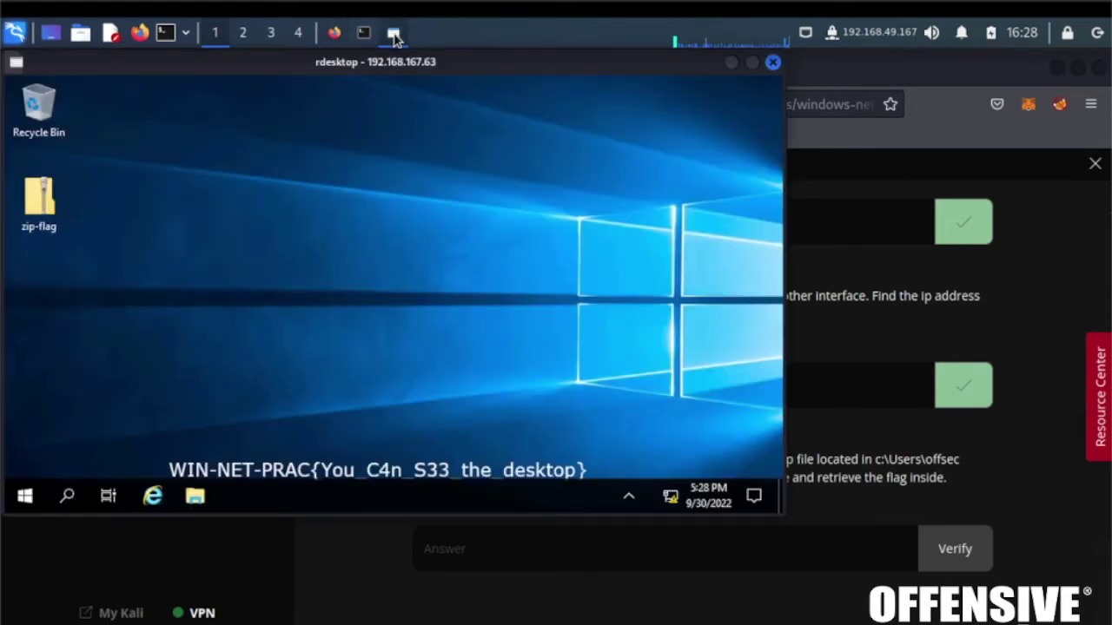
{"action": "double_click", "coordinate": [39, 199]}
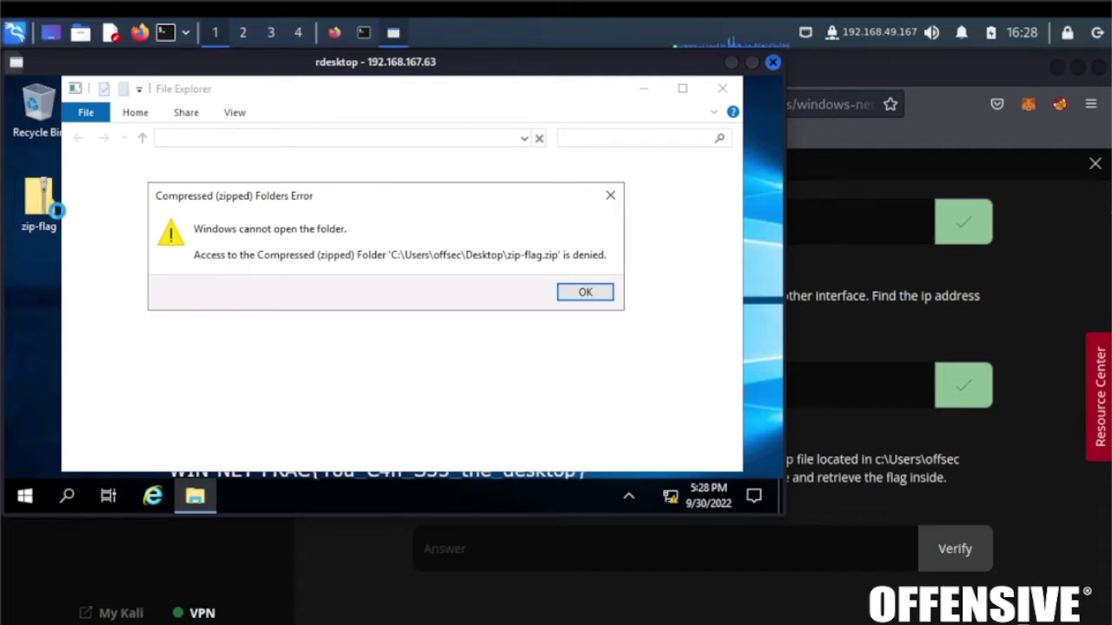
{"action": "left_click", "coordinate": [586, 293]}
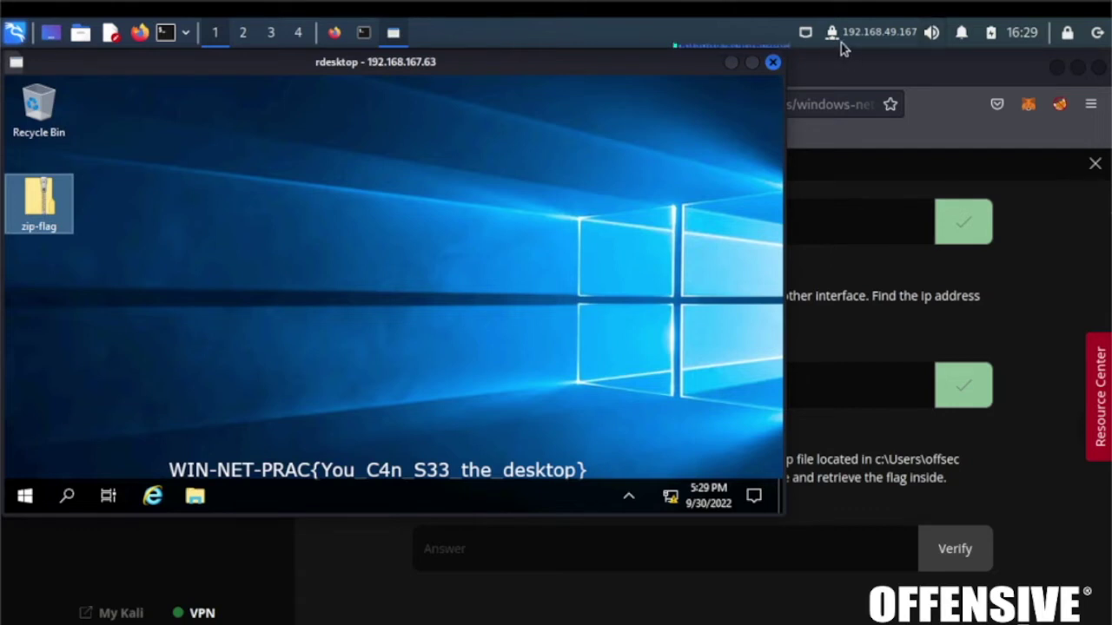
{"action": "left_click", "coordinate": [382, 254]}
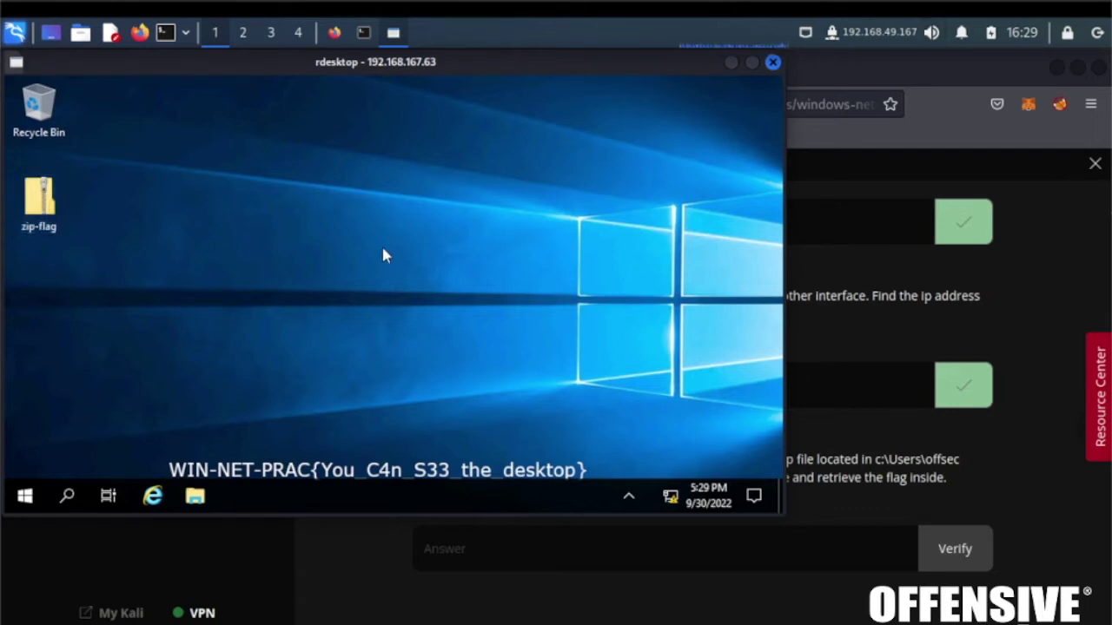
- Open the advanced security settings of the zip-flag archive and display its permission entries with administrative permissions
{"action": "right_click", "coordinate": [41, 200]}
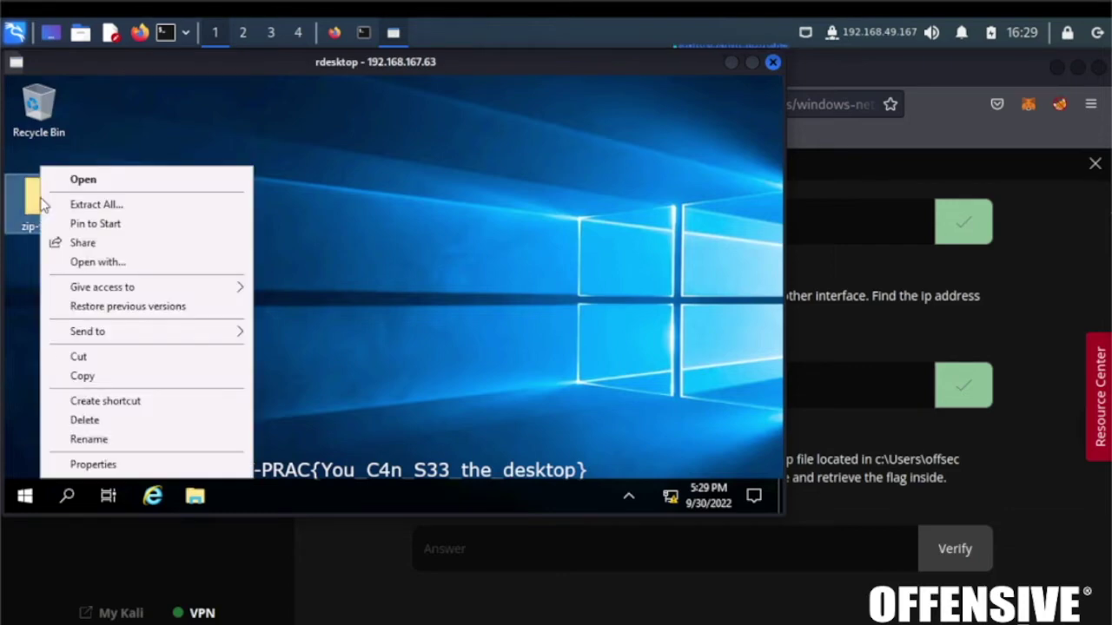
{"action": "left_click", "coordinate": [98, 465]}
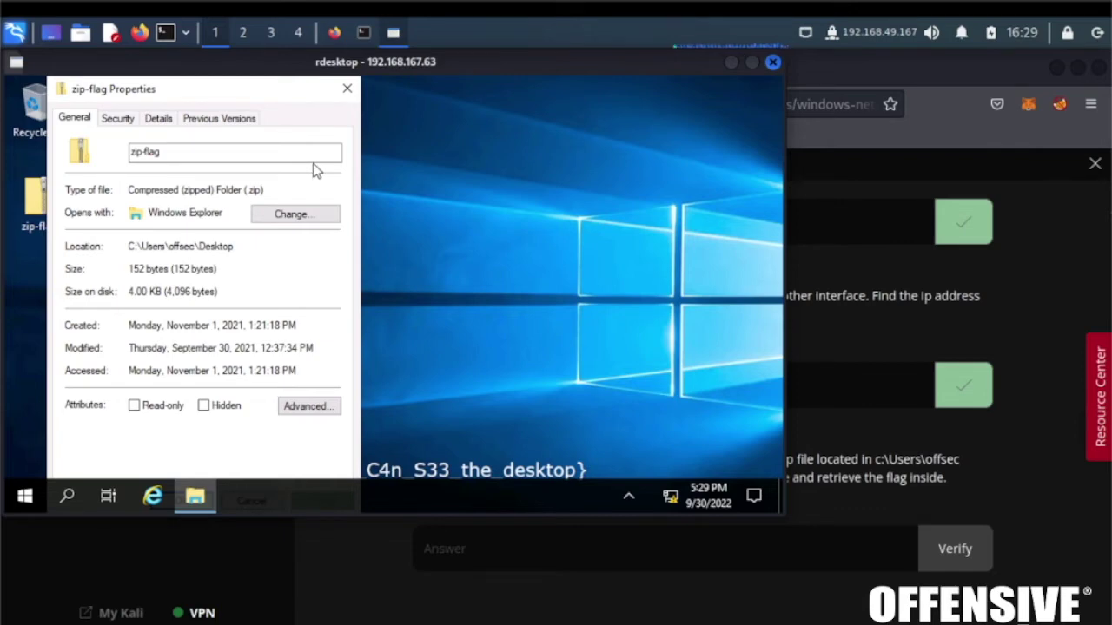
{"action": "left_click", "coordinate": [117, 119]}
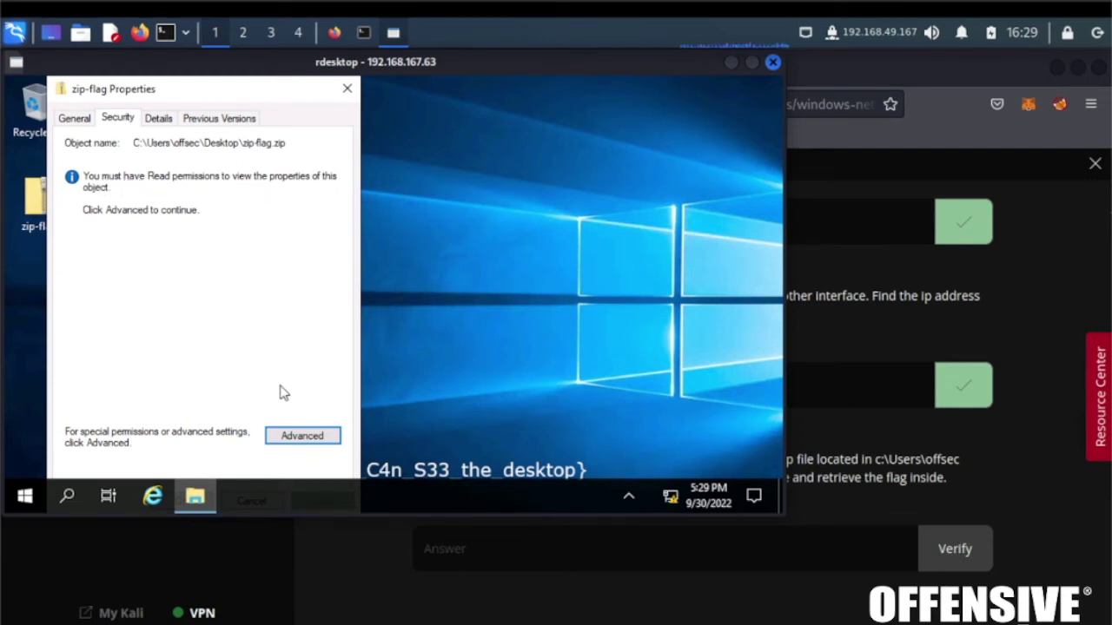
{"action": "left_click", "coordinate": [301, 439]}
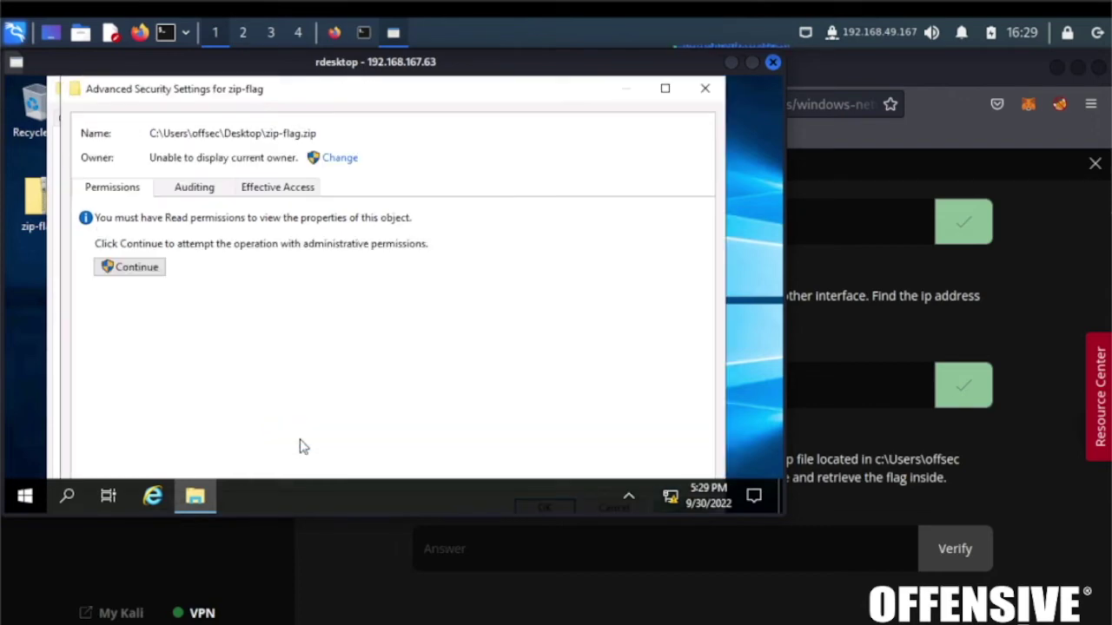
{"action": "left_click", "coordinate": [127, 268]}
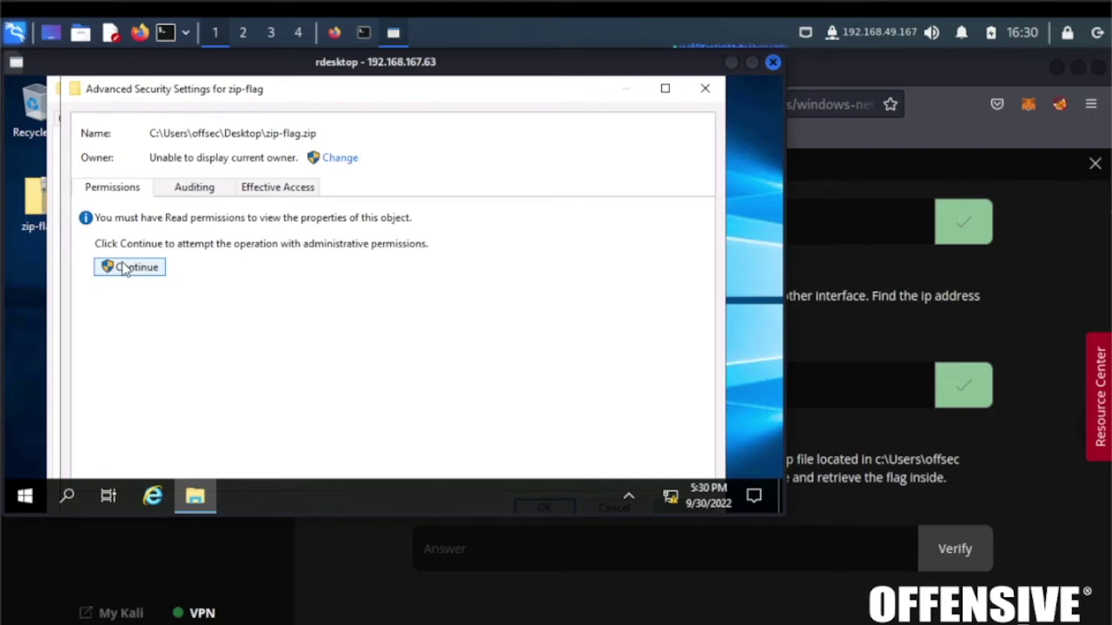
{"action": "left_click", "coordinate": [129, 267]}
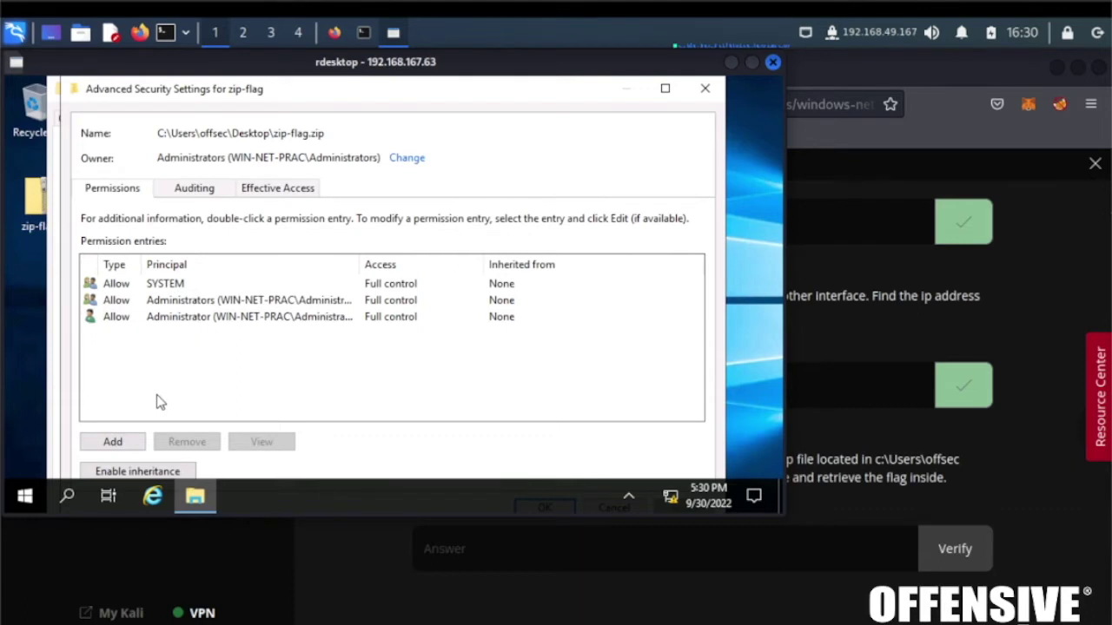
{"action": "left_click", "coordinate": [118, 443]}
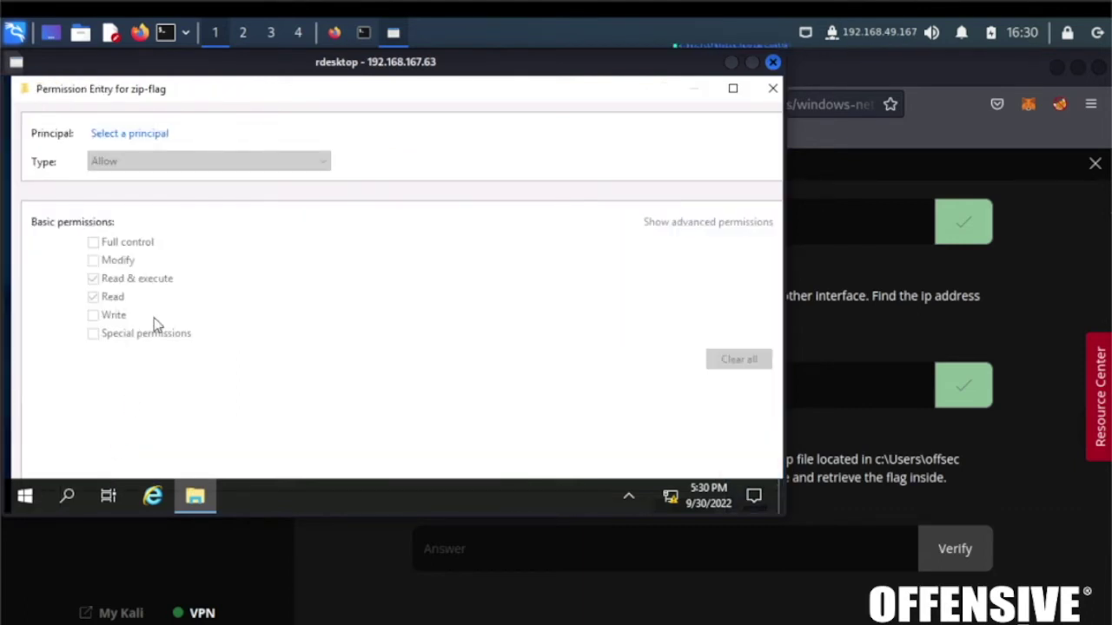
{"action": "left_click", "coordinate": [128, 133]}
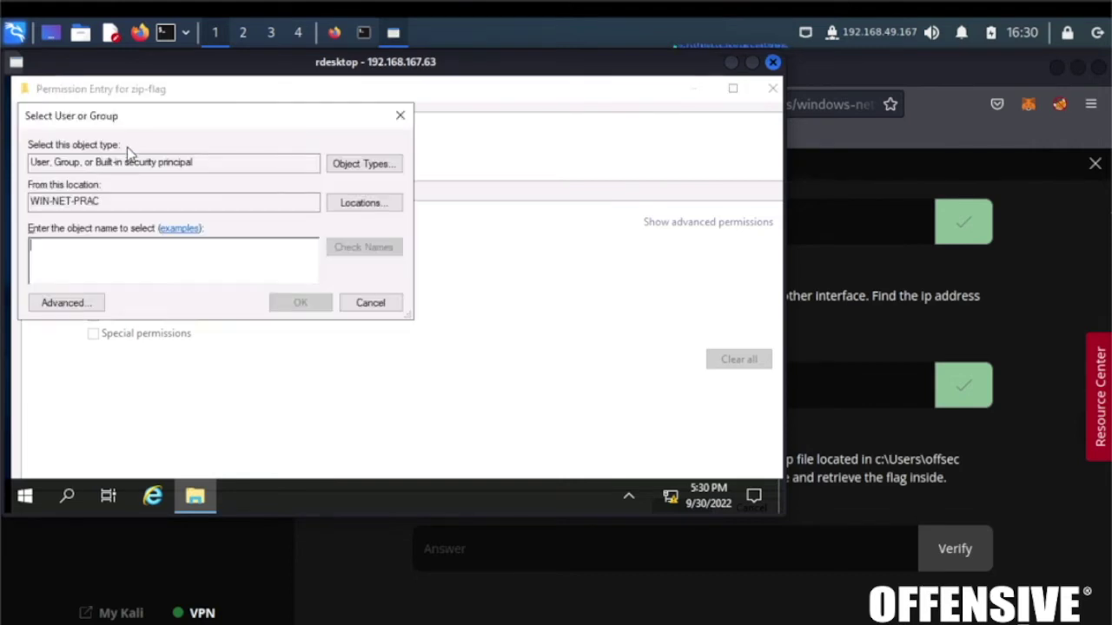
{"action": "left_click", "coordinate": [185, 163]}
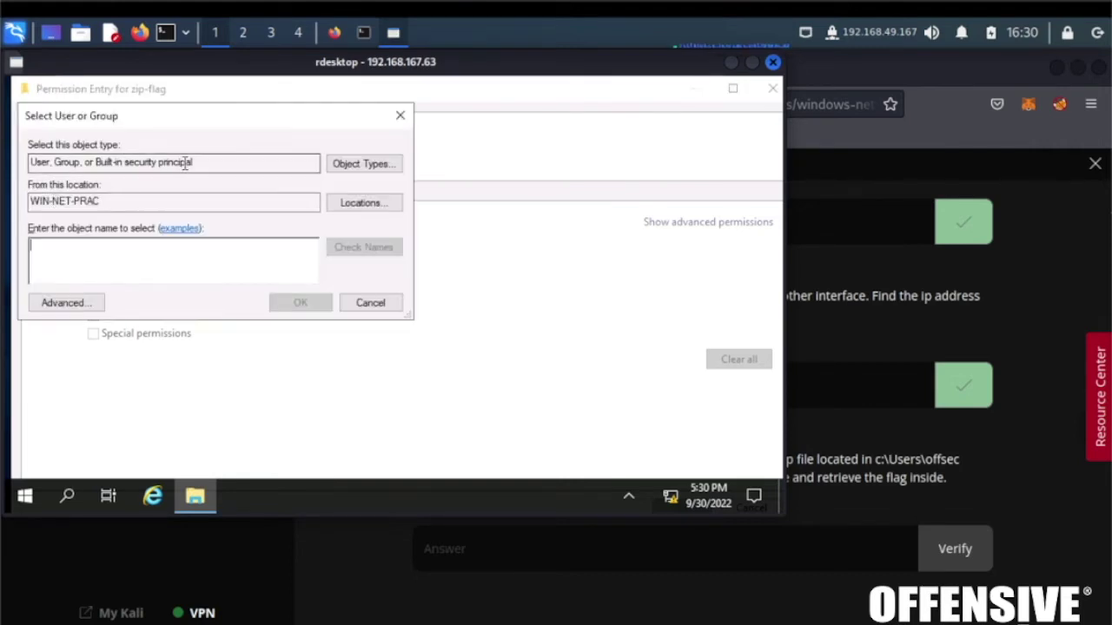
{"action": "double_click", "coordinate": [185, 162]}
{"action": "left_click", "coordinate": [185, 163]}
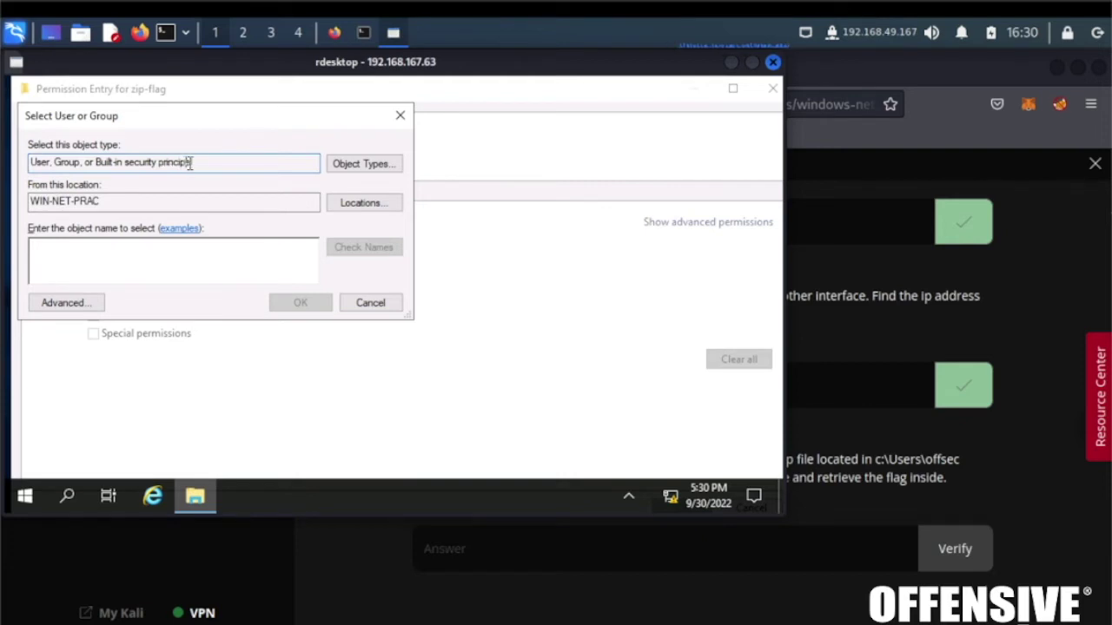
{"action": "left_click", "coordinate": [359, 167]}
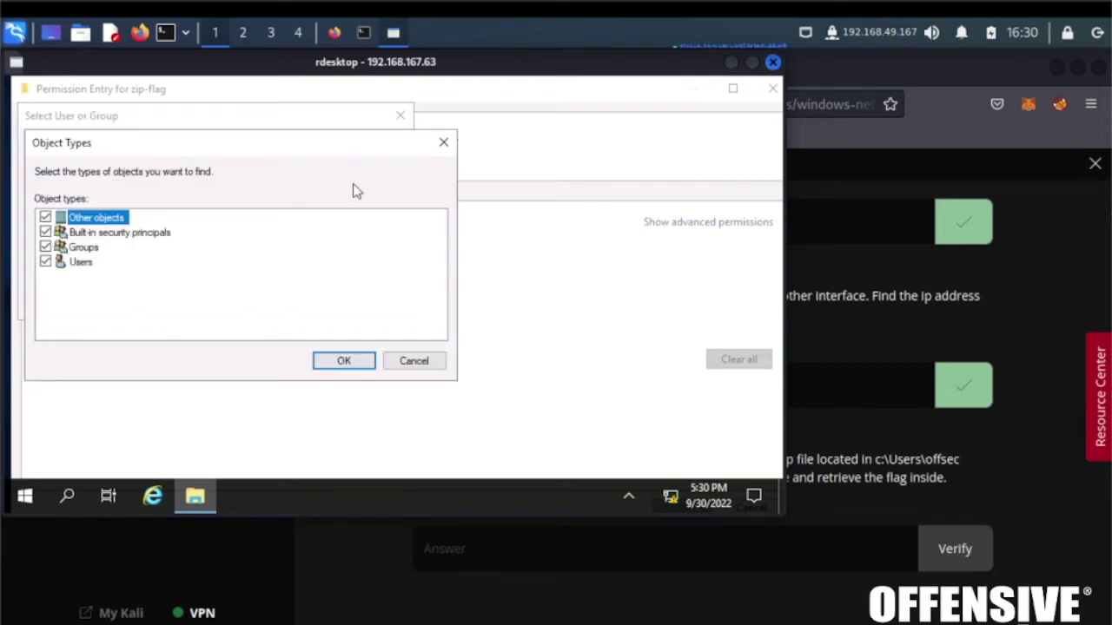
{"action": "left_click", "coordinate": [359, 360]}
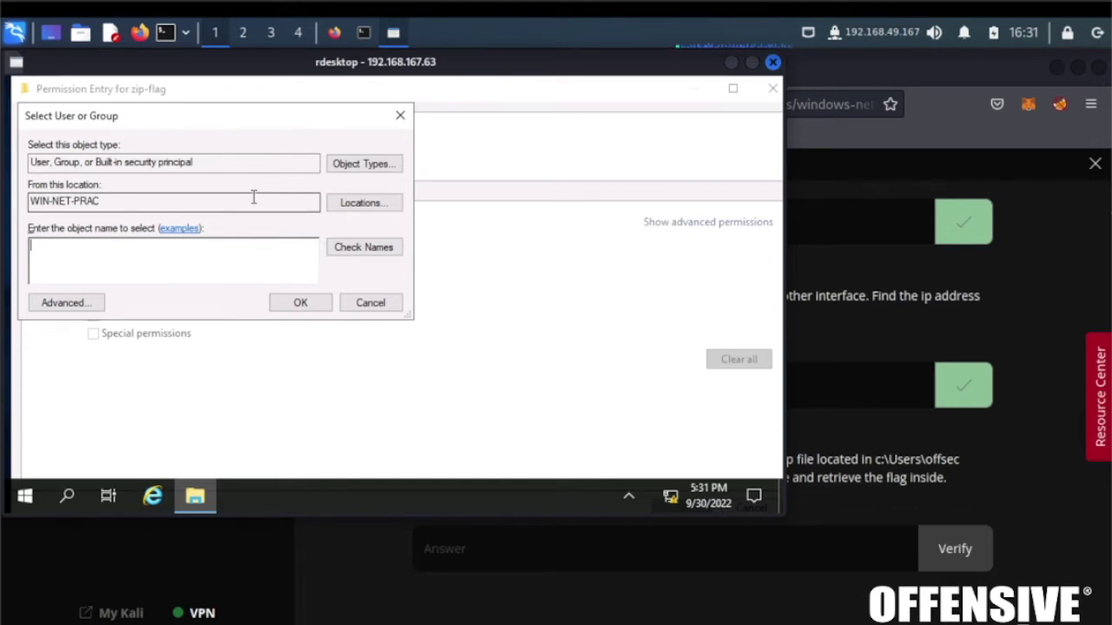
{"action": "left_click", "coordinate": [369, 303]}
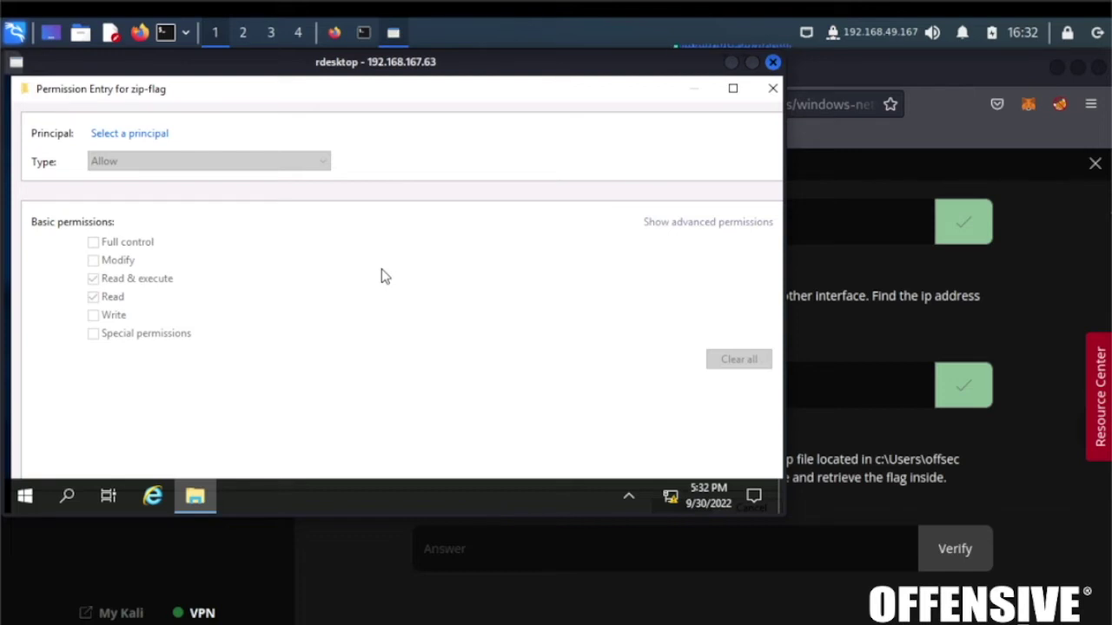
{"action": "left_click", "coordinate": [771, 90]}
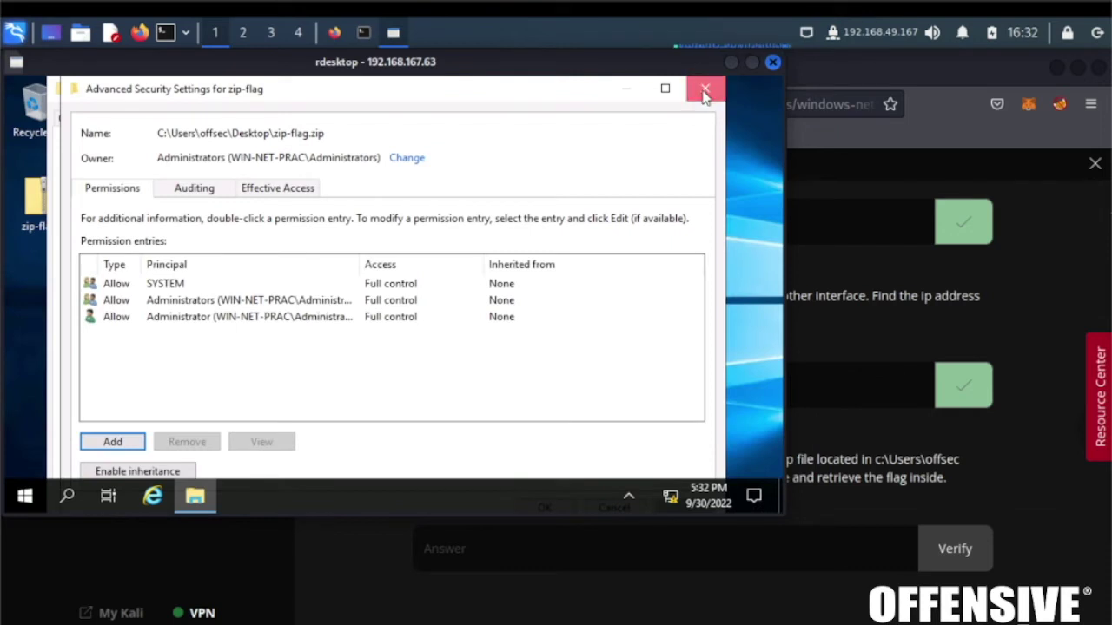
{"action": "left_click", "coordinate": [705, 90]}
{"action": "left_click", "coordinate": [344, 91]}
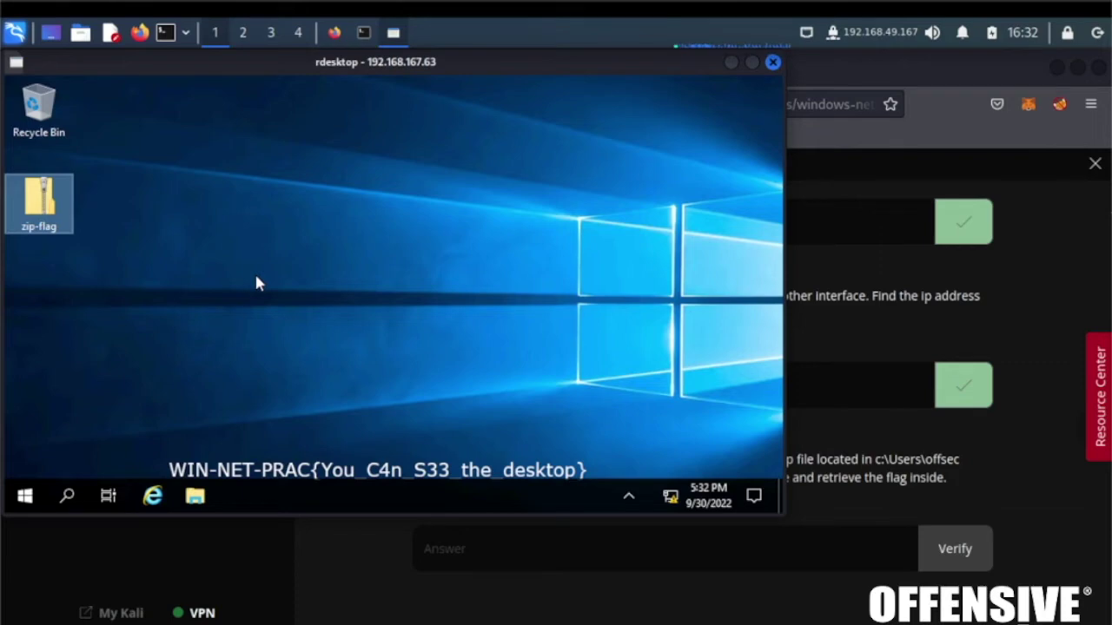
- Switch to the terminal and open a new local shell tab beside the existing sessions
{"action": "left_click", "coordinate": [363, 33]}
{"action": "left_click", "coordinate": [426, 113]}
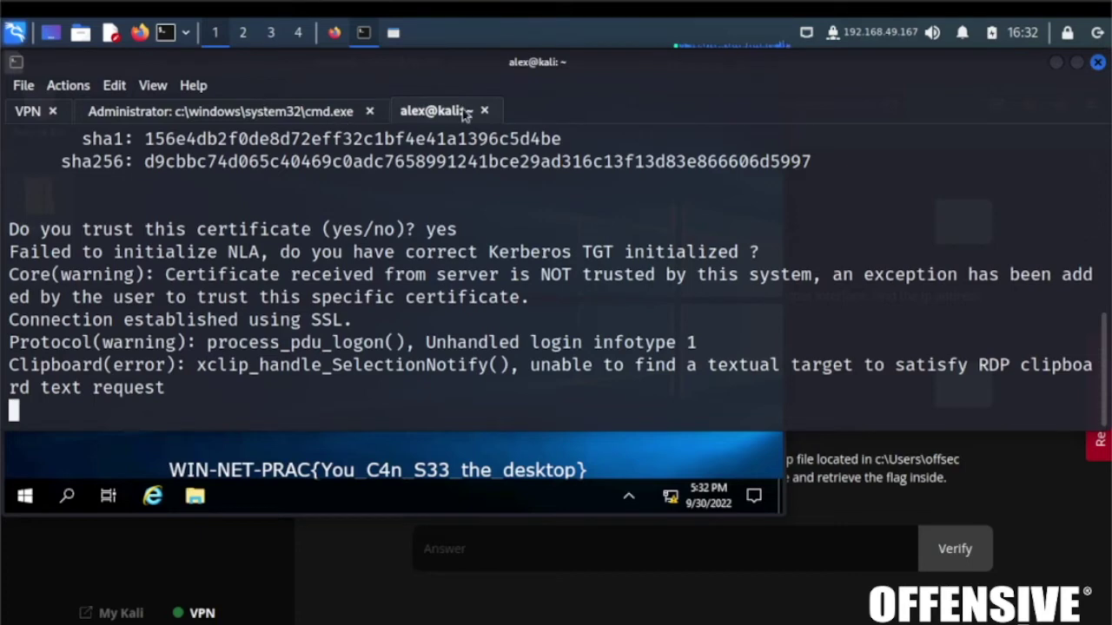
{"action": "left_click", "coordinate": [24, 86]}
{"action": "left_click", "coordinate": [37, 103]}
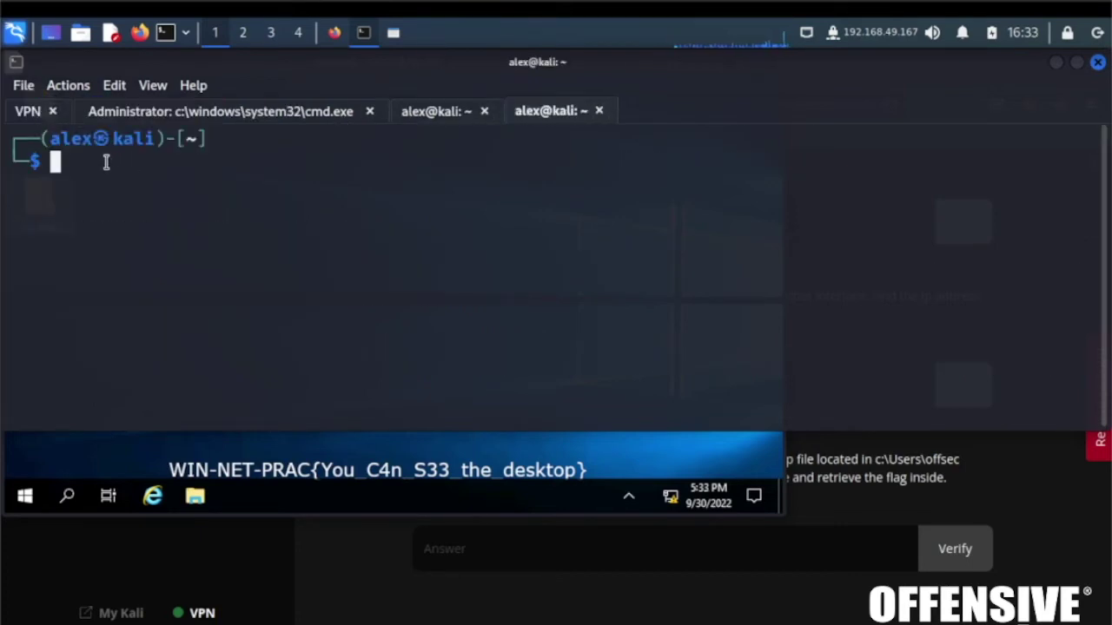
{"action": "left_click_drag", "start_coordinate": [54, 161], "coordinate": [544, 156]}
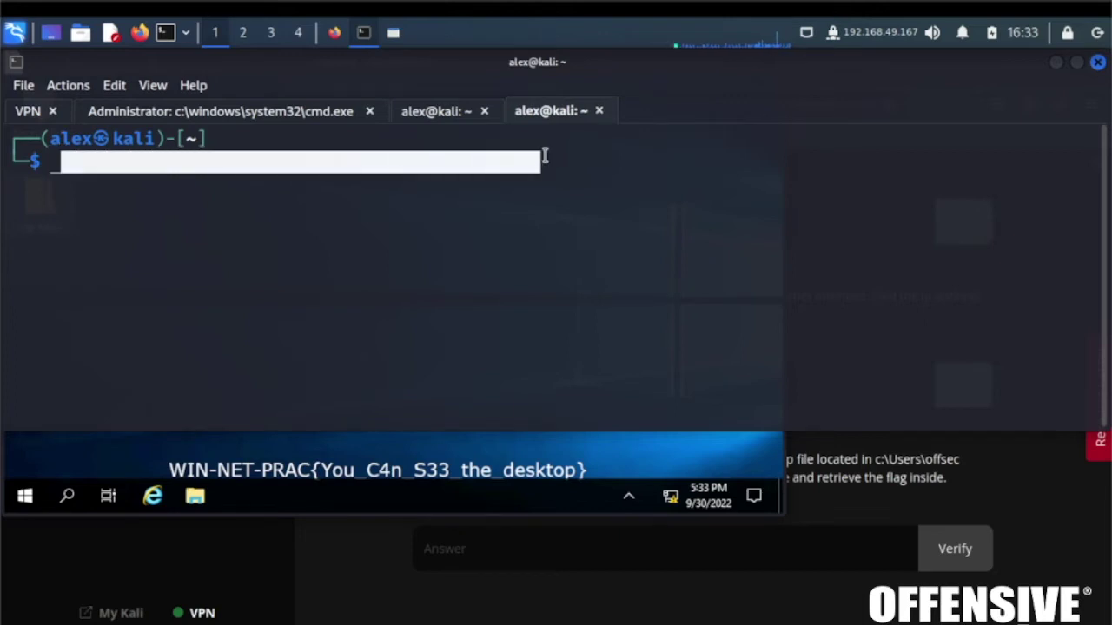
{"action": "left_click", "coordinate": [539, 157]}
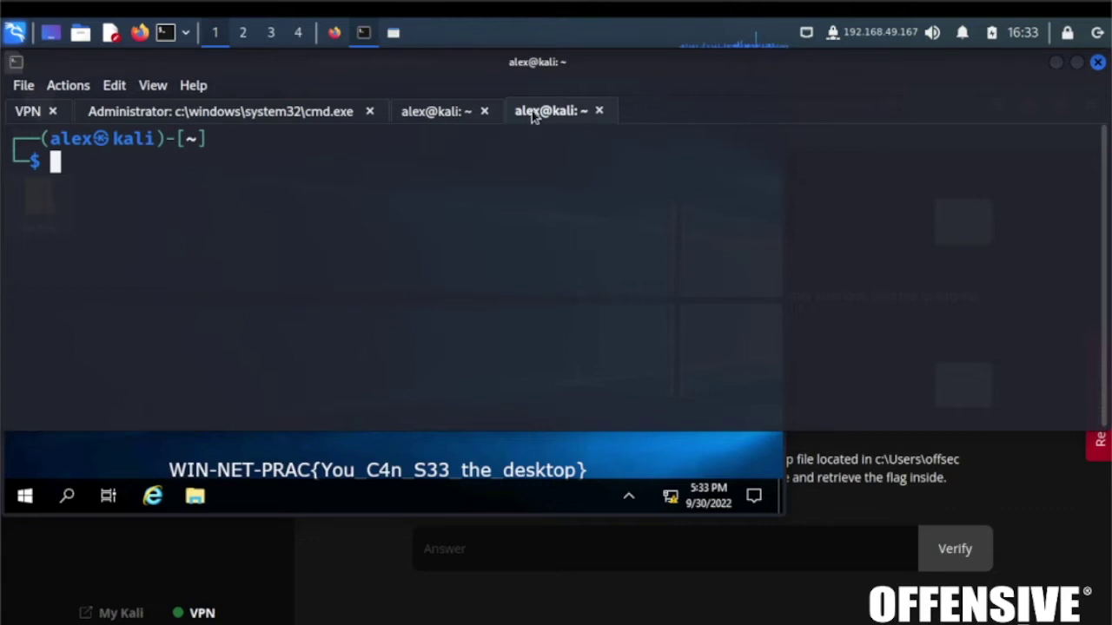
{"action": "left_click", "coordinate": [392, 33]}
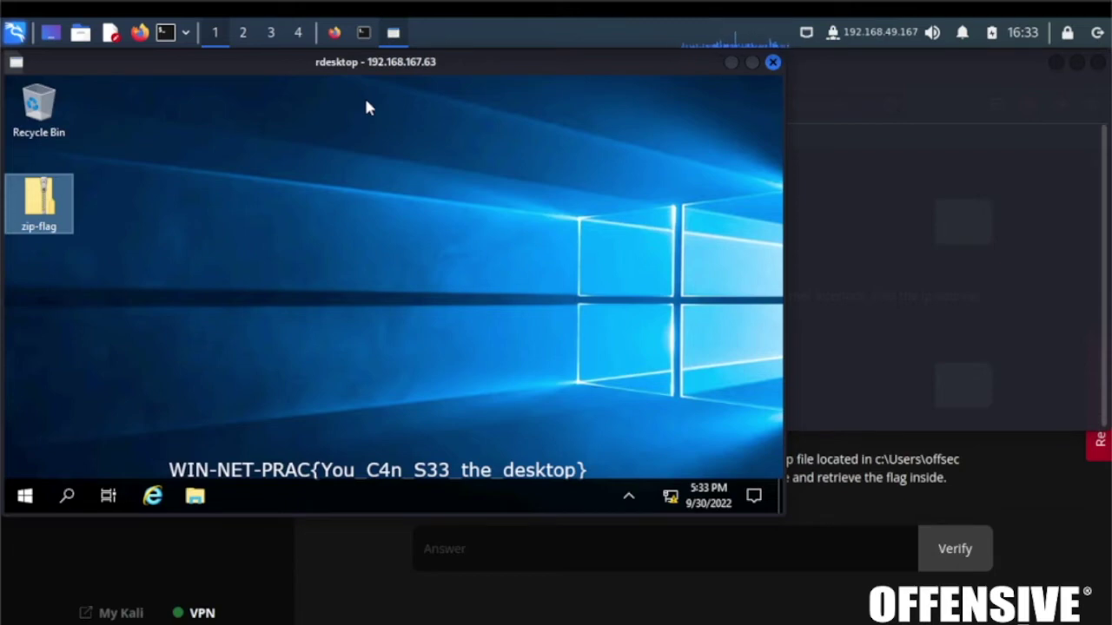
{"action": "left_click", "coordinate": [364, 32]}
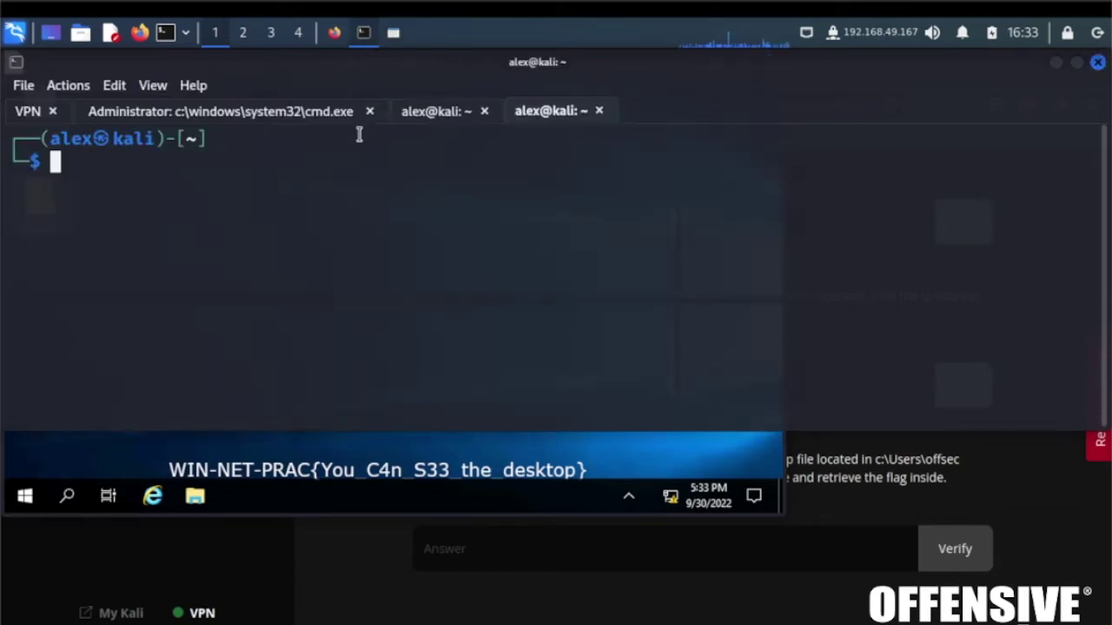